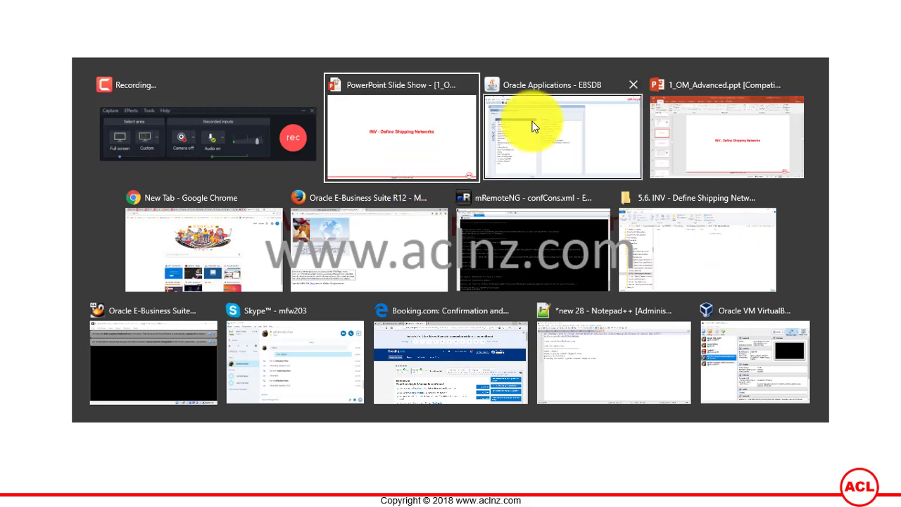
# - Switch to Oracle Applications and open the Shipping Networks form from the Inventory organization setup functions
pyautogui.click(532, 126)
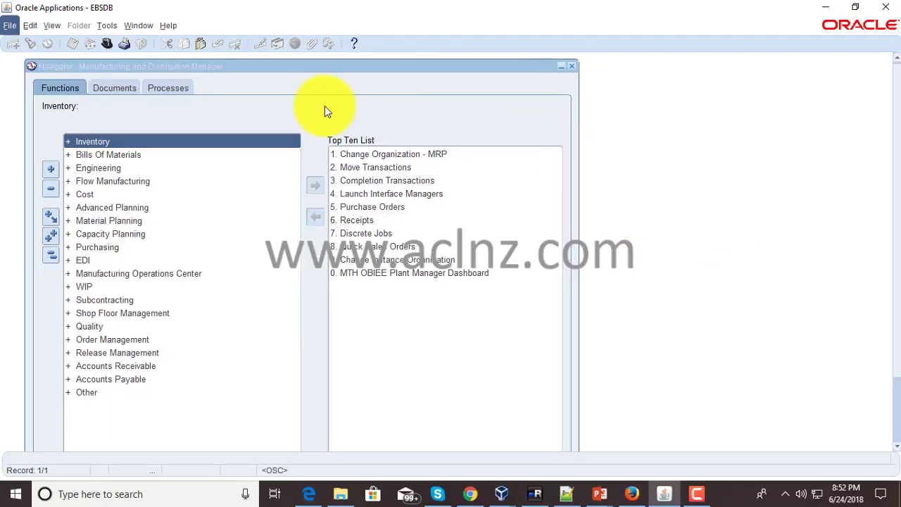
pyautogui.doubleClick(104, 143)
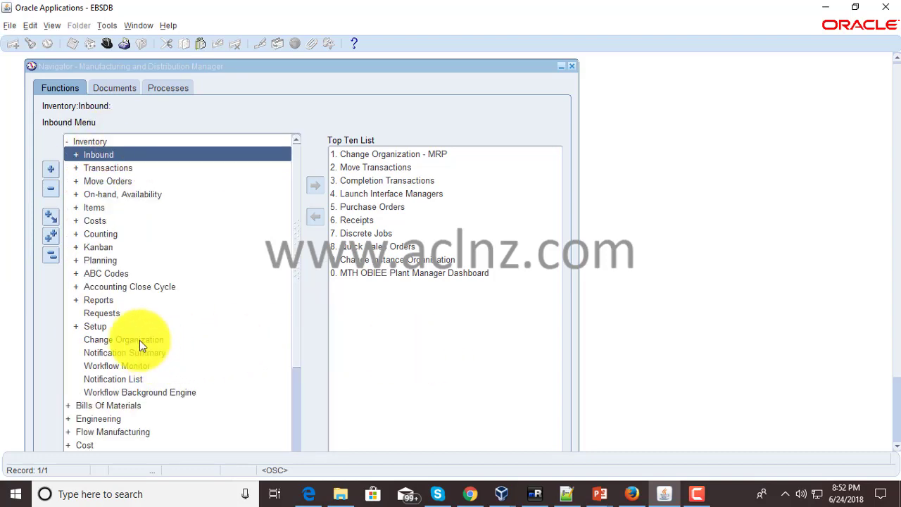
pyautogui.click(109, 326)
pyautogui.doubleClick(109, 325)
pyautogui.doubleClick(136, 406)
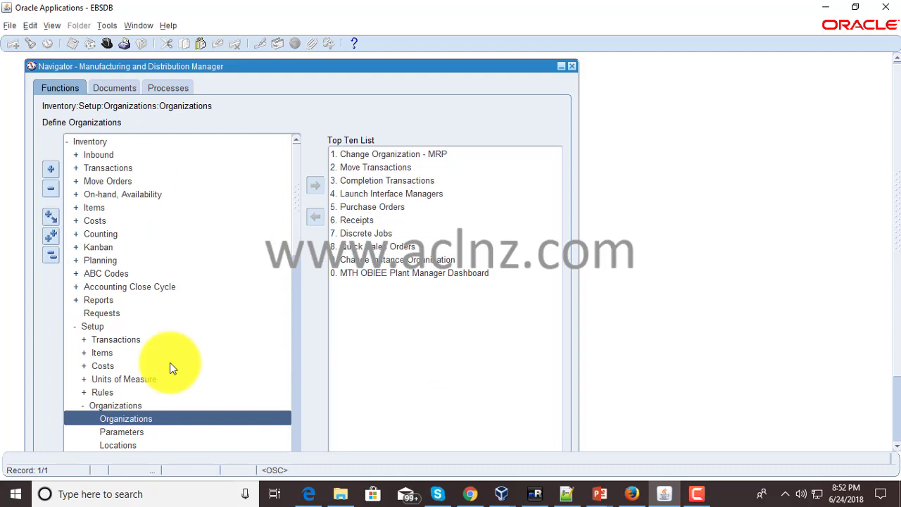
pyautogui.scroll(-3, 246, 324)
pyautogui.scroll(-1, 246, 320)
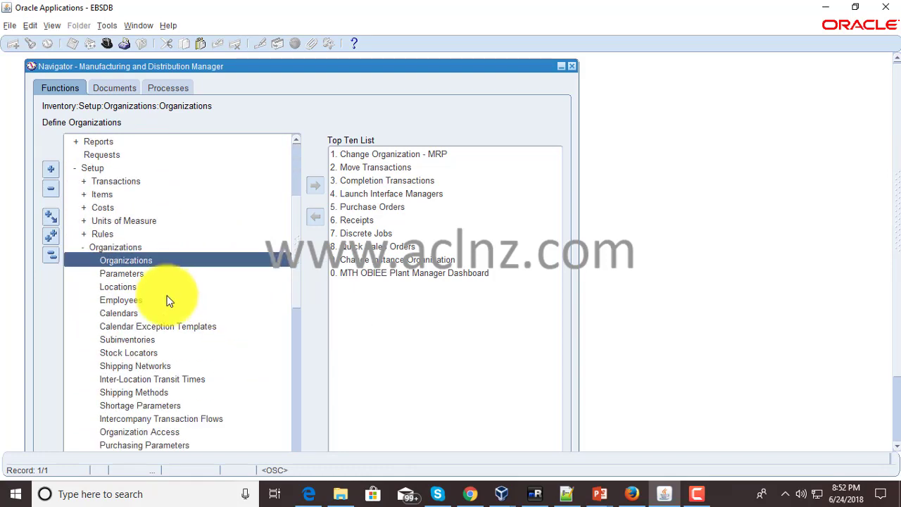
pyautogui.click(134, 367)
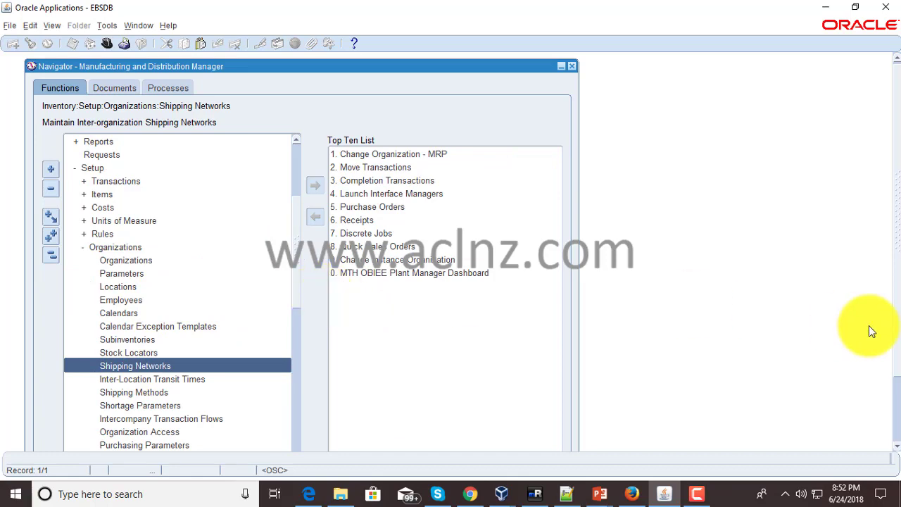
pyautogui.scroll(-2, 852, 324)
pyautogui.scroll(-2, 836, 331)
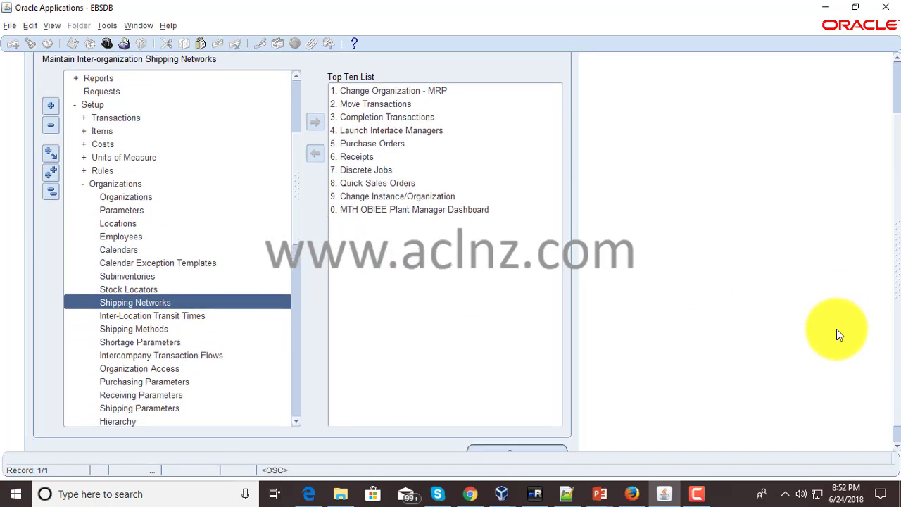
pyautogui.click(514, 439)
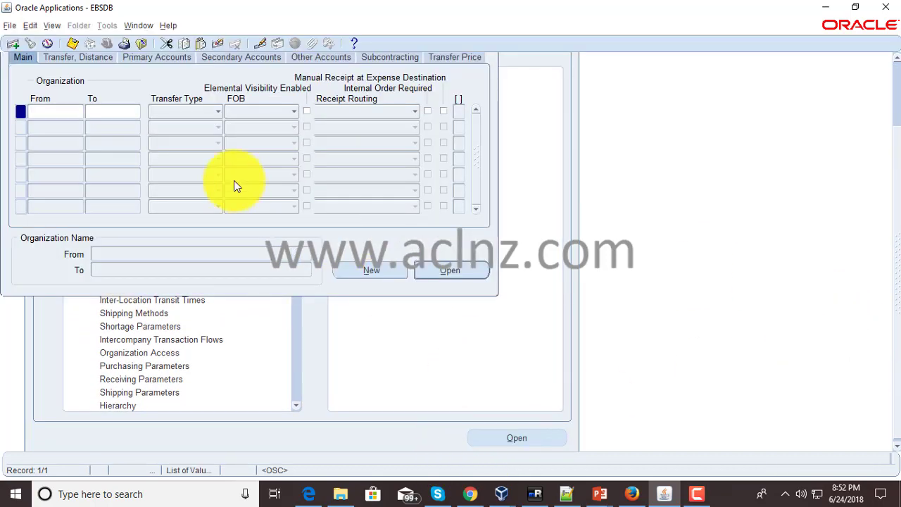
# - Look through the list of organizations selectable for the shipping networks search, leaving the selection as it is
pyautogui.scroll(1, 578, 164)
pyautogui.scroll(2, 576, 164)
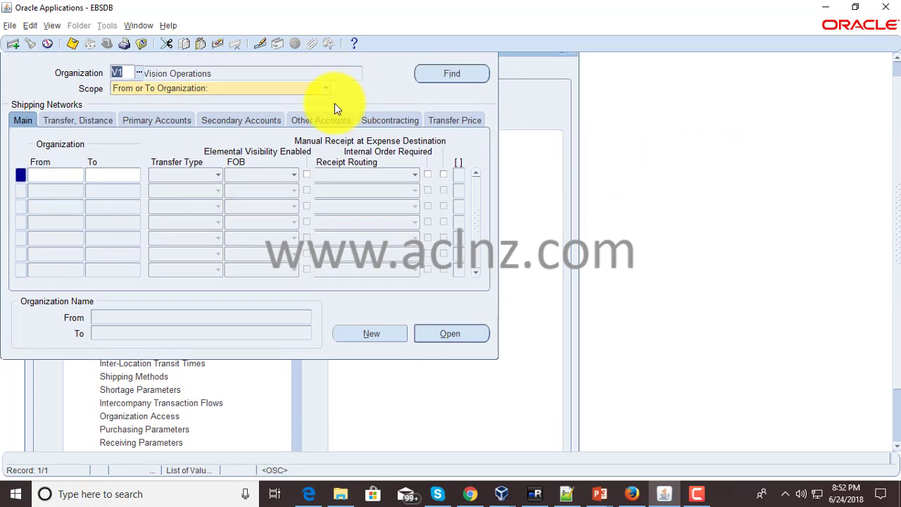
pyautogui.scroll(1, 483, 166)
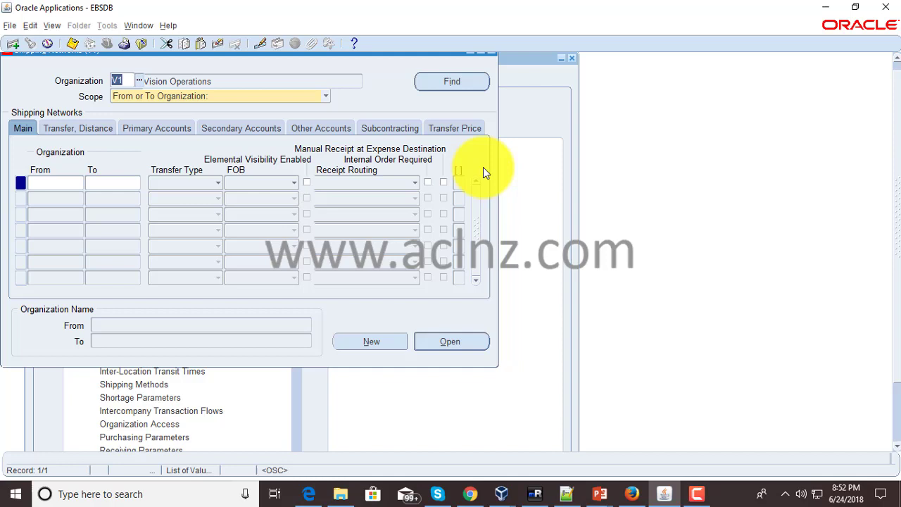
pyautogui.doubleClick(140, 80)
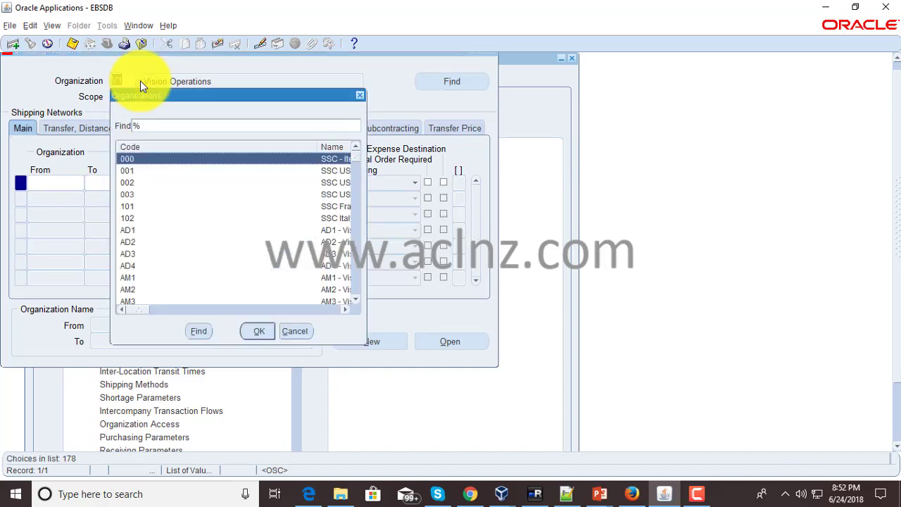
pyautogui.scroll(-3, 236, 221)
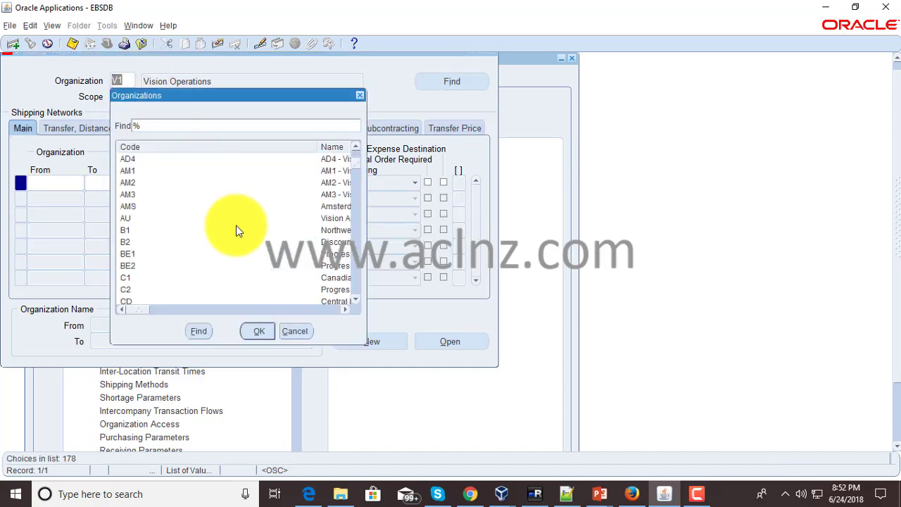
pyautogui.scroll(-2, 236, 225)
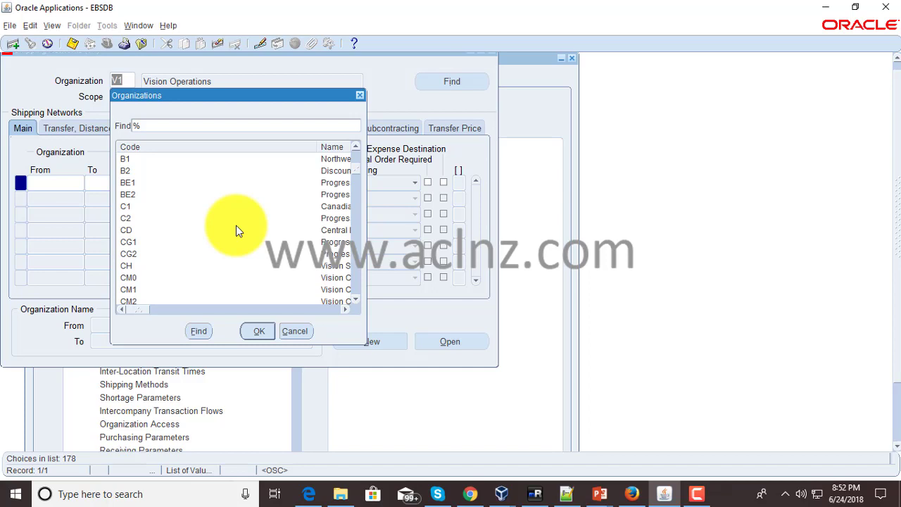
pyautogui.click(295, 332)
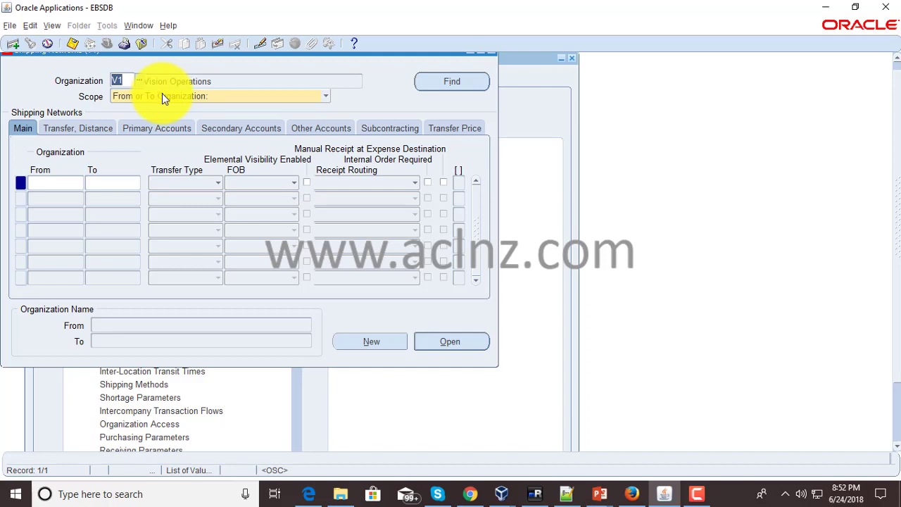
# - Find the shipping networks that have Vision Operations (V1) as from or to organization, and inspect the record's main details
pyautogui.click(448, 82)
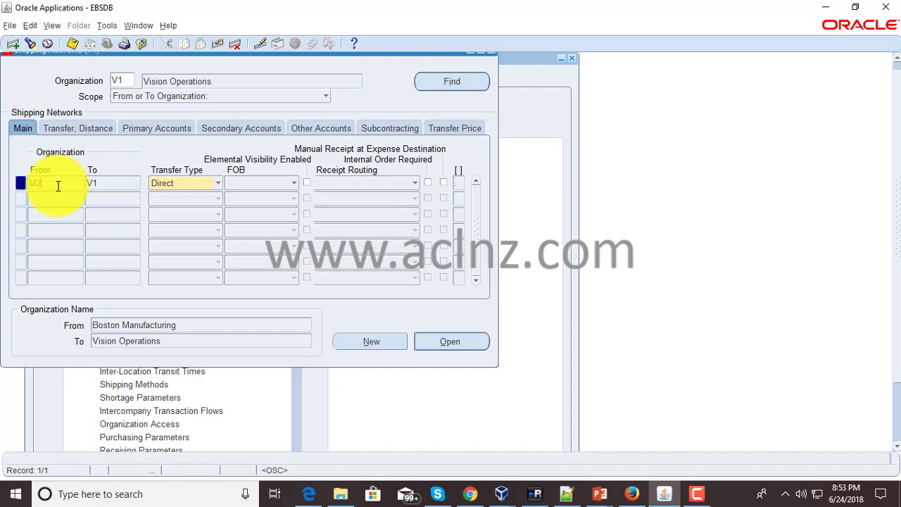
pyautogui.click(111, 182)
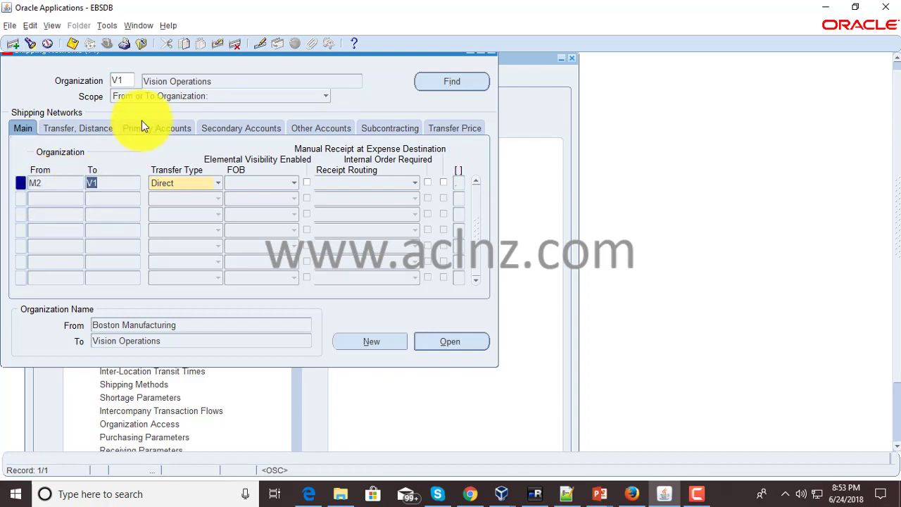
pyautogui.click(119, 182)
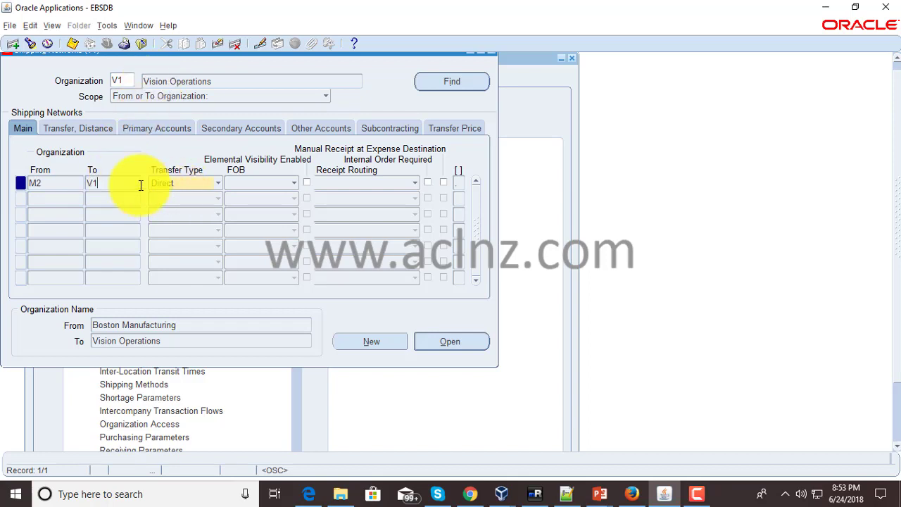
pyautogui.click(171, 185)
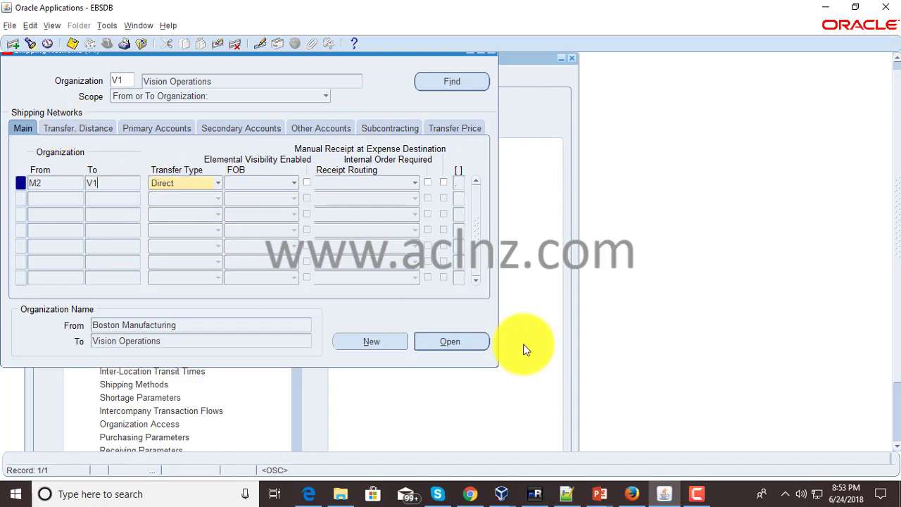
# - Examine the network's transfer charge and distance, primary, secondary and other accounts, subcontracting and transfer price details, and return to the main details
pyautogui.click(84, 130)
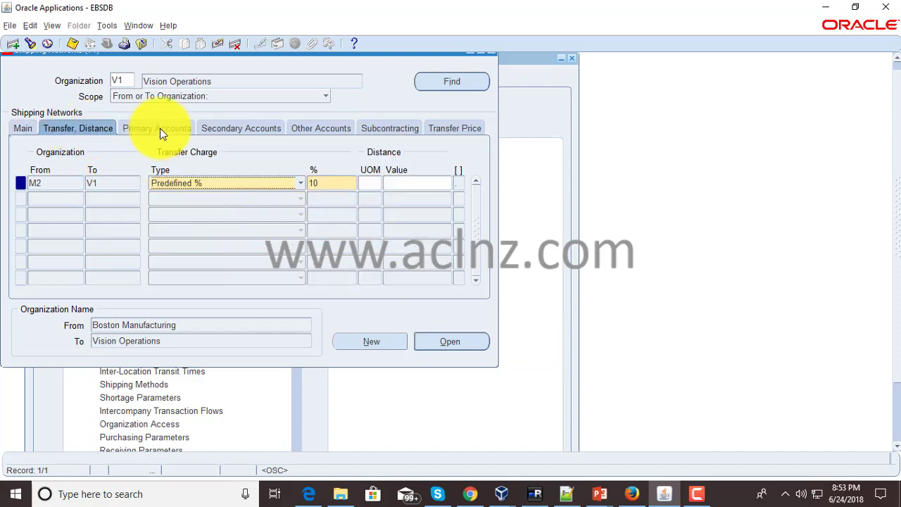
pyautogui.click(160, 129)
pyautogui.click(242, 129)
pyautogui.click(321, 129)
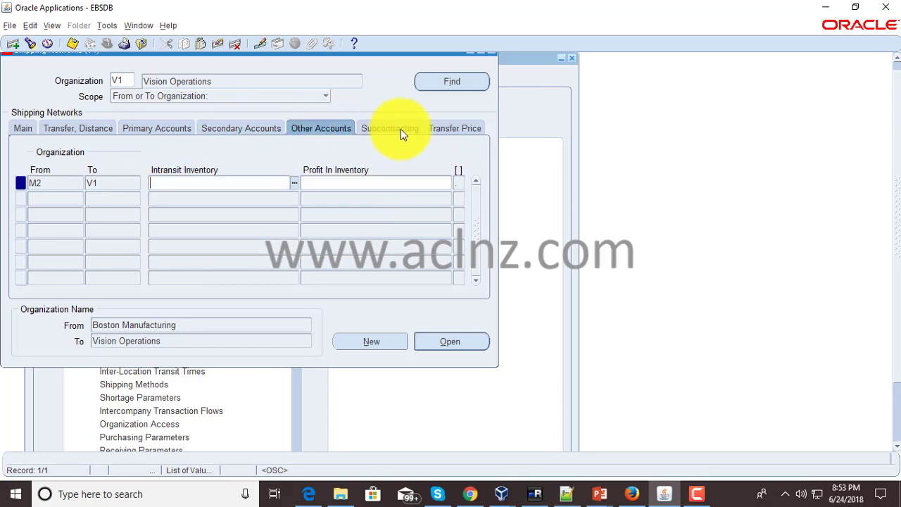
pyautogui.click(408, 130)
pyautogui.click(429, 130)
pyautogui.click(18, 128)
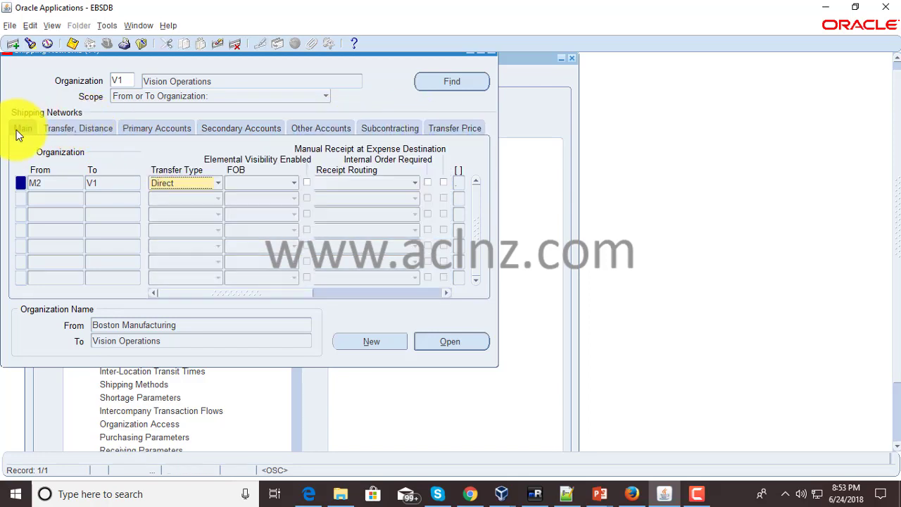
# - Open the full Boston Manufacturing to Vision Operations shipping network record and set its transfer type to Intransit
pyautogui.click(445, 340)
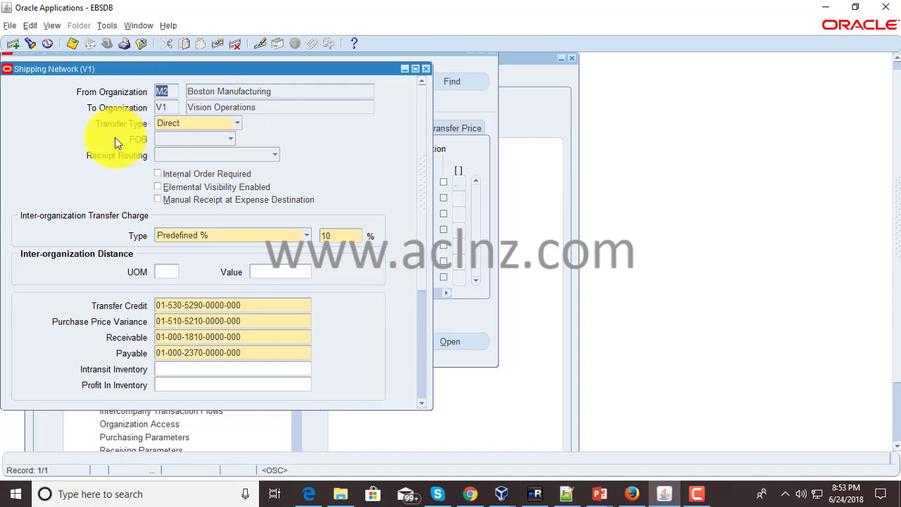
pyautogui.click(237, 124)
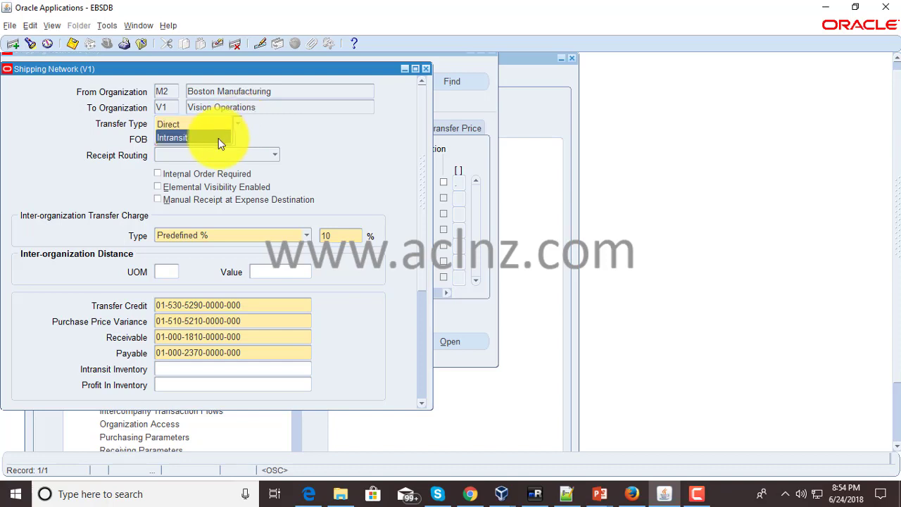
pyautogui.click(218, 138)
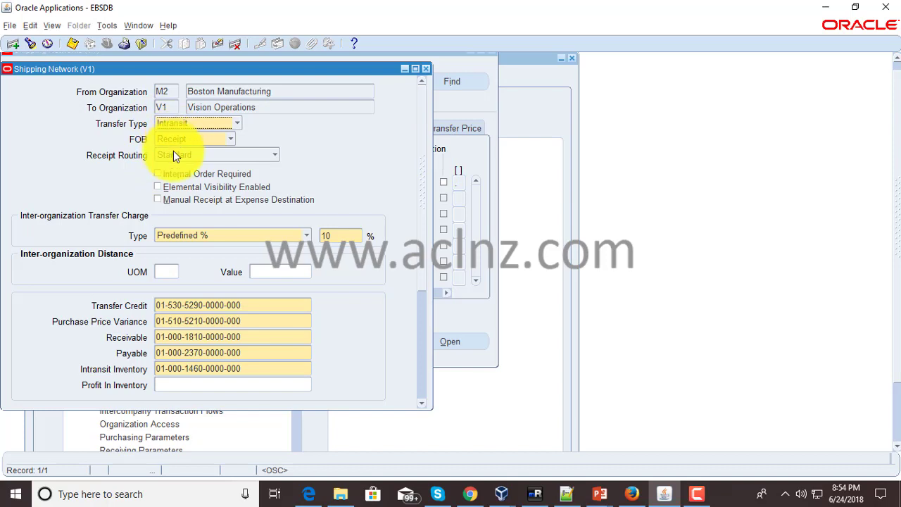
# - Switch the transfer type to Direct and back to Intransit to compare the dependent fields
pyautogui.click(203, 122)
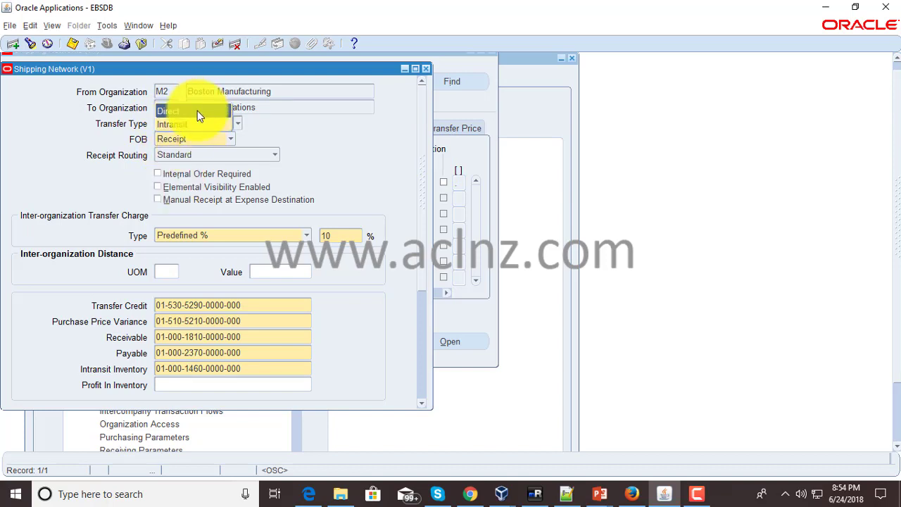
pyautogui.click(197, 111)
pyautogui.click(190, 125)
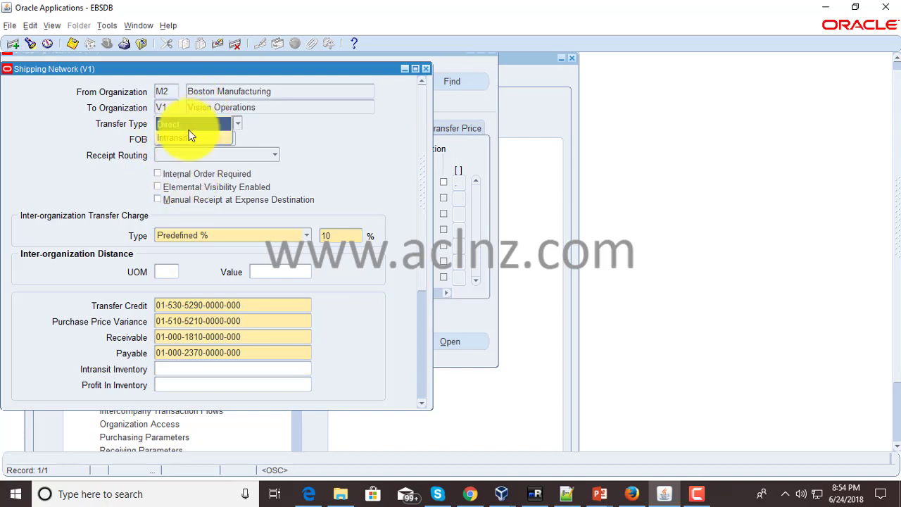
pyautogui.click(187, 140)
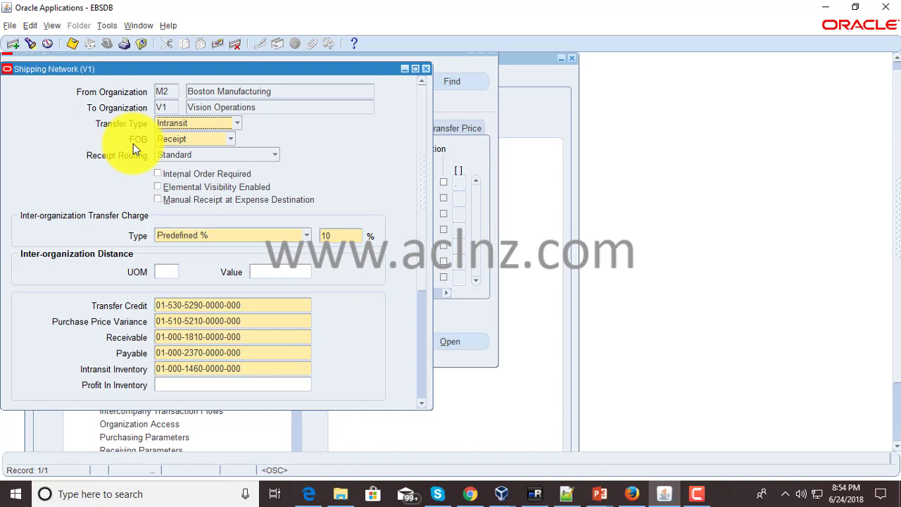
# - Review the FOB choices for the intransit transfer against the shipping organization, without changing the selection
pyautogui.click(227, 141)
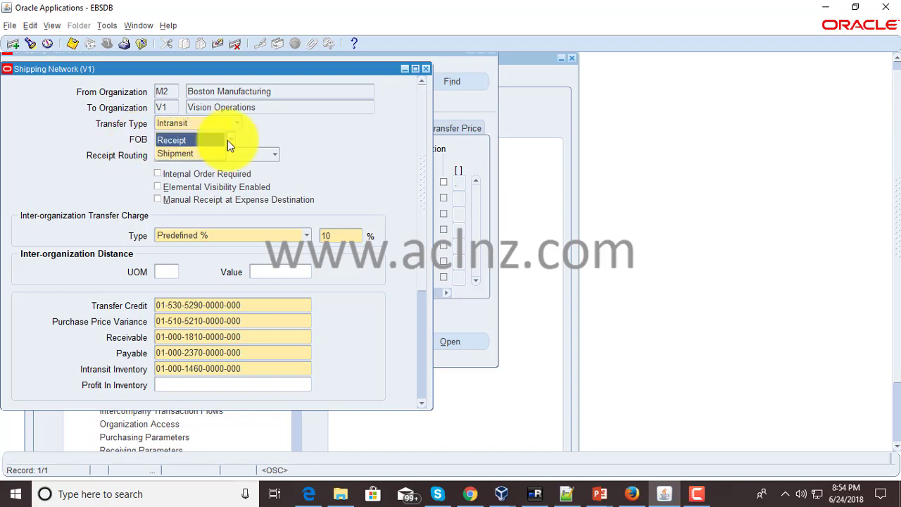
pyautogui.press('Down')
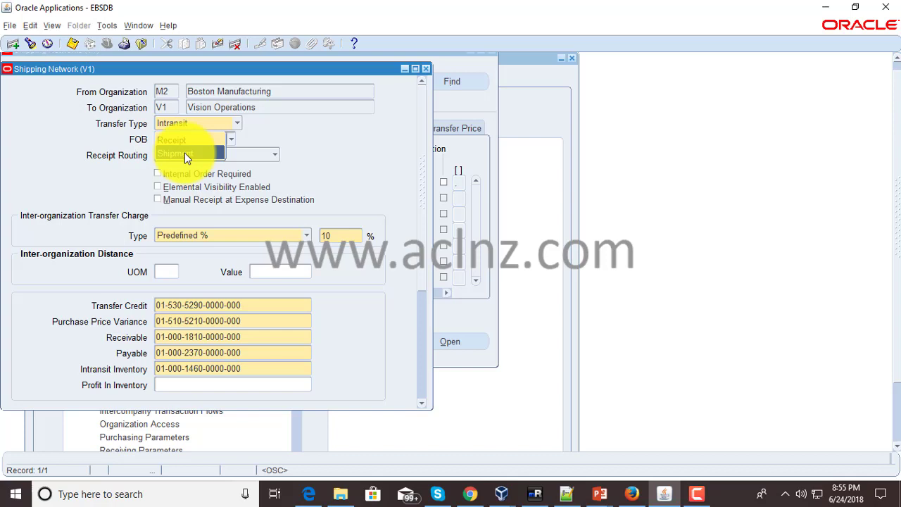
pyautogui.click(322, 126)
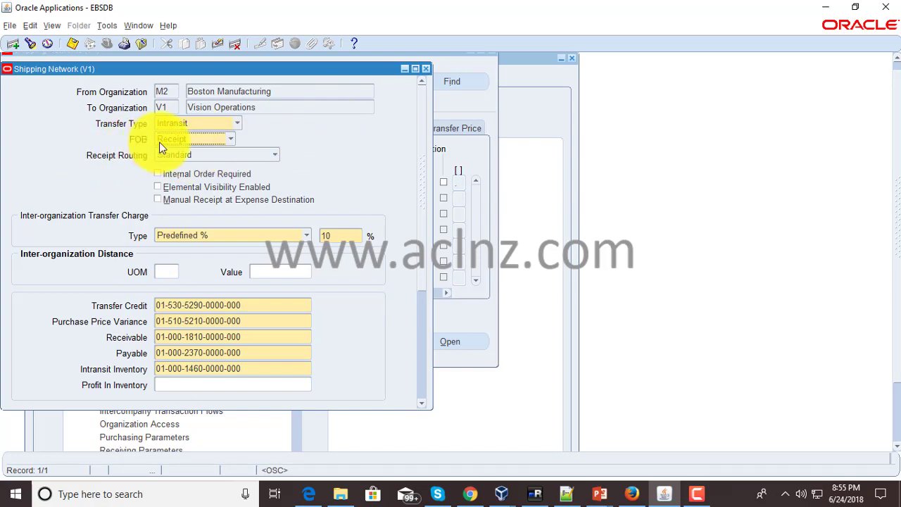
pyautogui.click(215, 93)
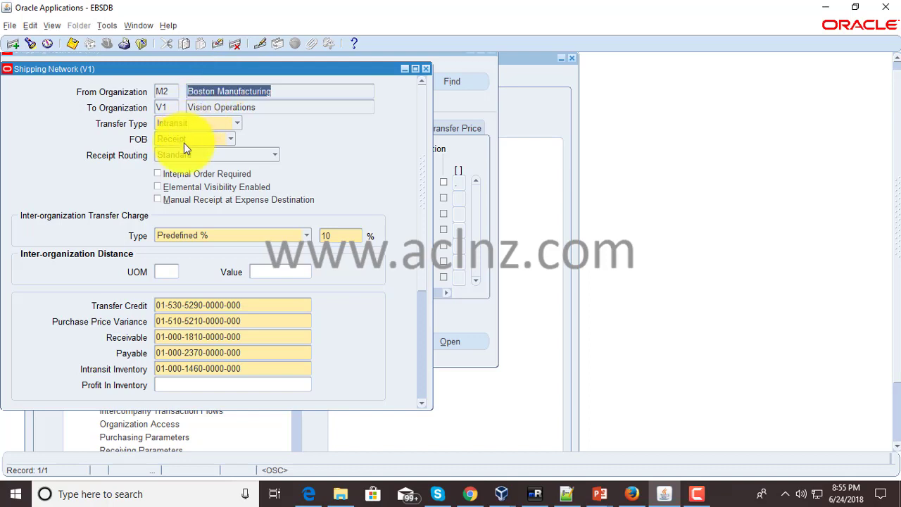
pyautogui.click(184, 144)
pyautogui.click(209, 91)
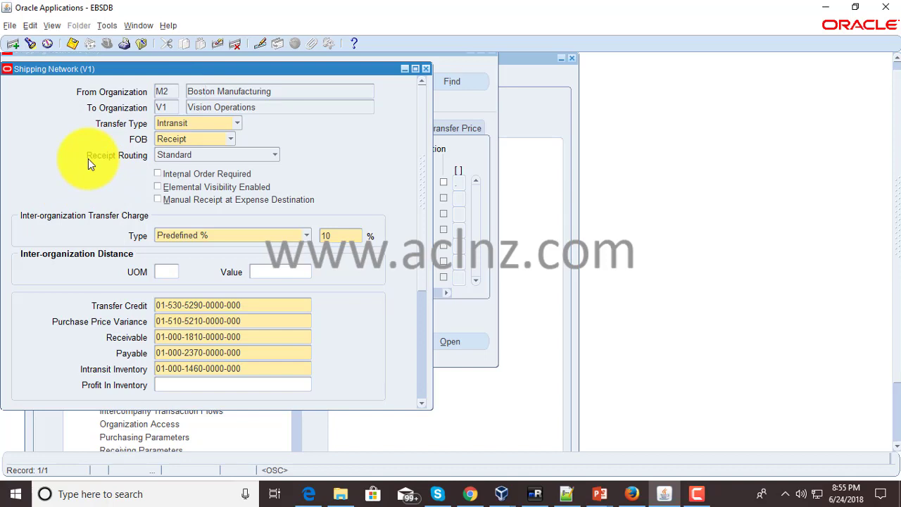
# - Review the receipt routing choices for the receiving organization, Vision Operations, without changing the selection
pyautogui.click(268, 156)
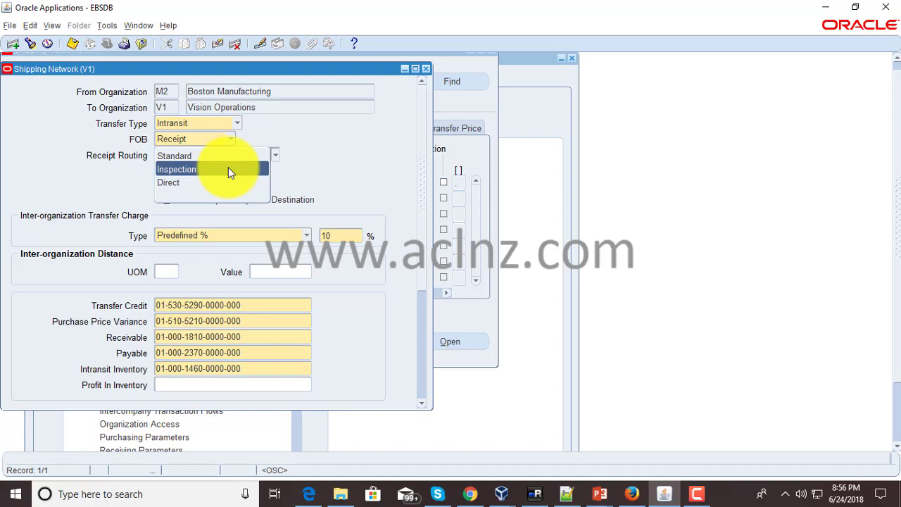
pyautogui.click(401, 174)
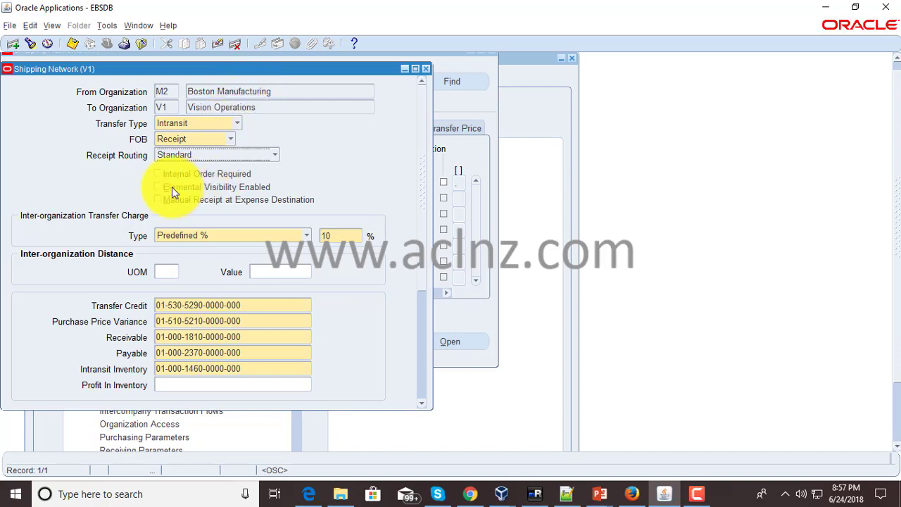
pyautogui.click(207, 107)
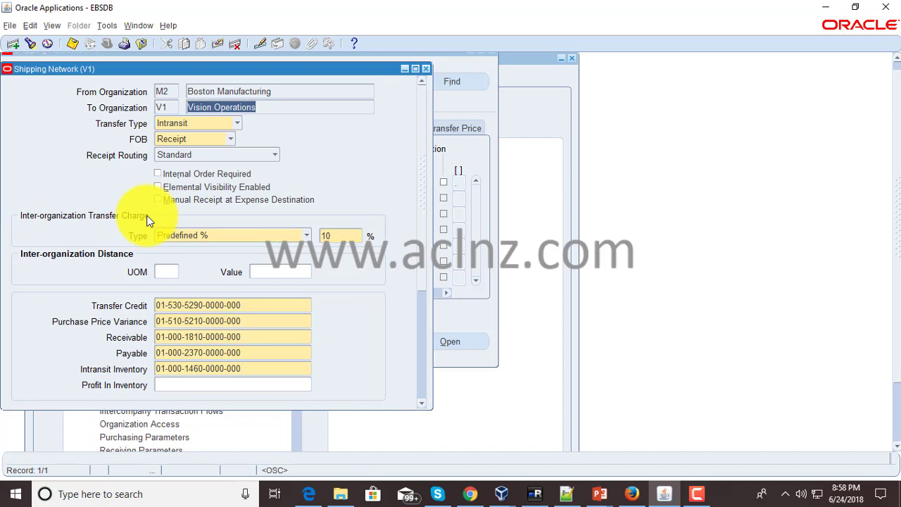
# - Review the inter-organization transfer charge types, keeping Predefined % selected
pyautogui.click(222, 241)
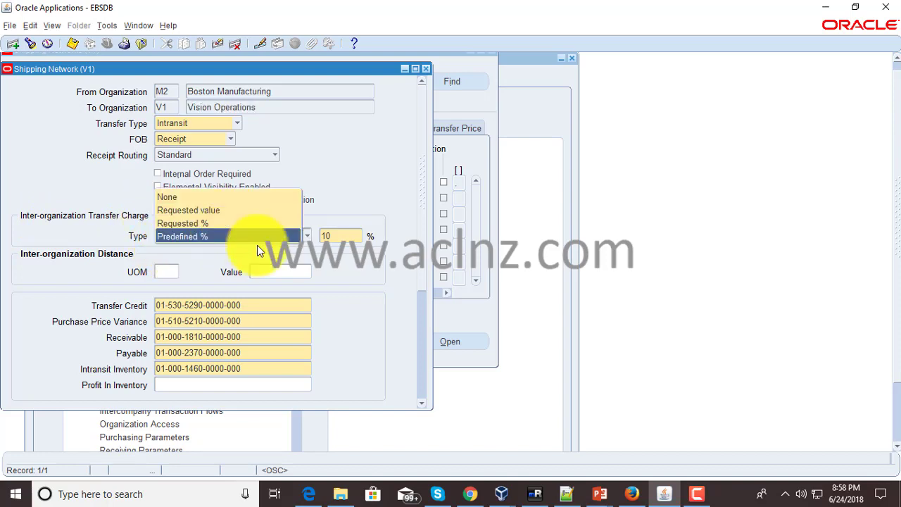
pyautogui.click(198, 236)
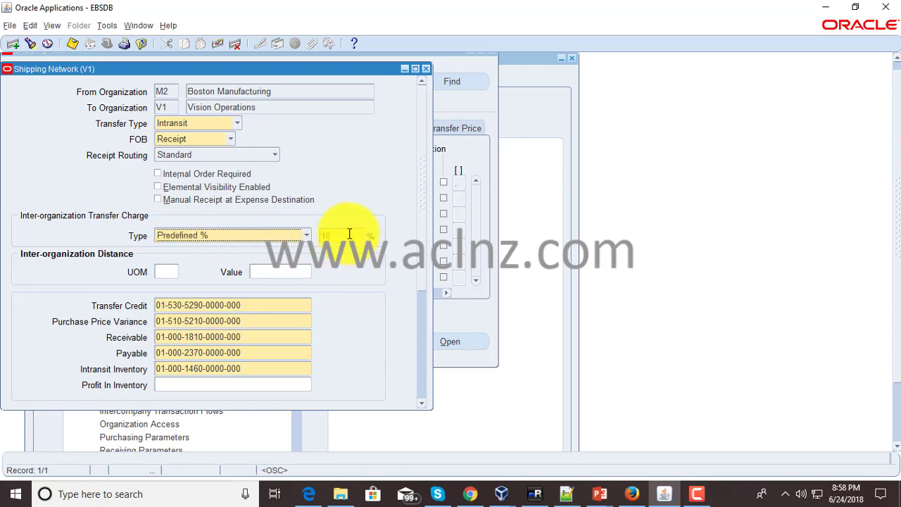
pyautogui.click(250, 234)
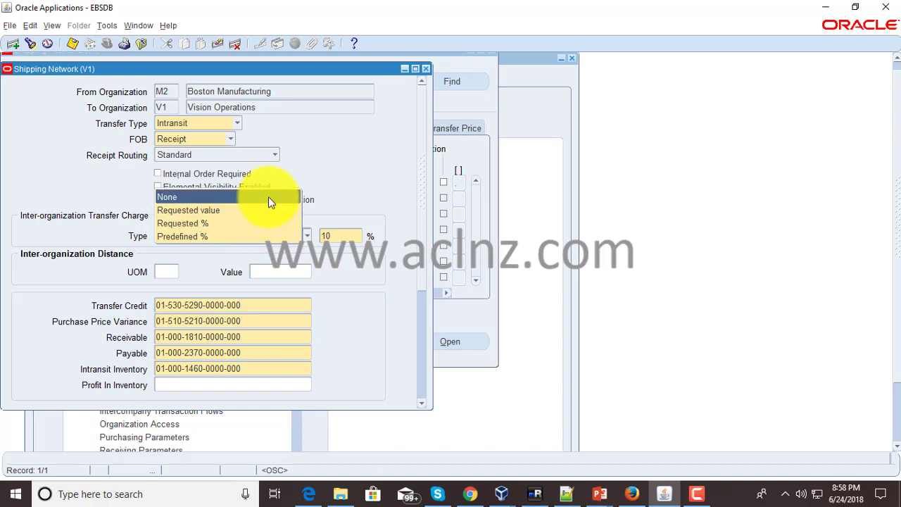
pyautogui.click(361, 199)
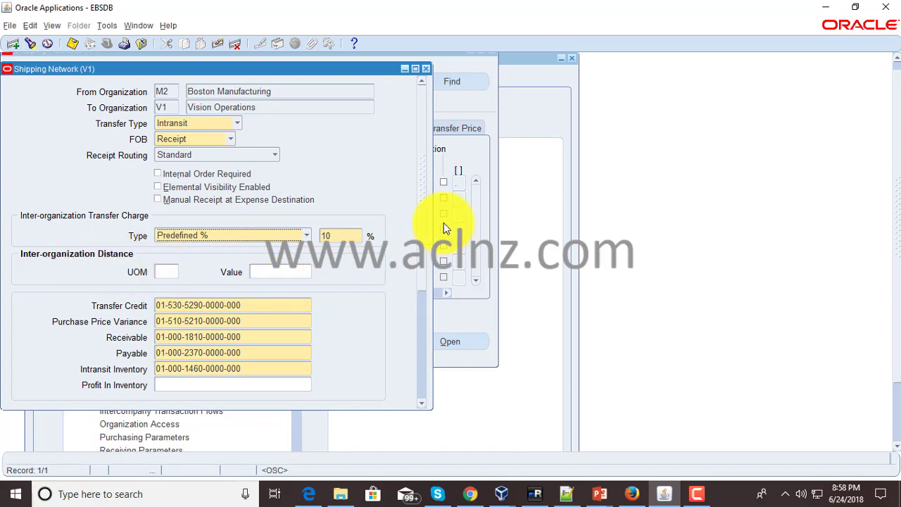
# - Inspect the inter-organization distance fields and open the unit of measure lookup, then dismiss it without choosing a unit
pyautogui.moveTo(424, 194); pyautogui.dragTo(426, 238)
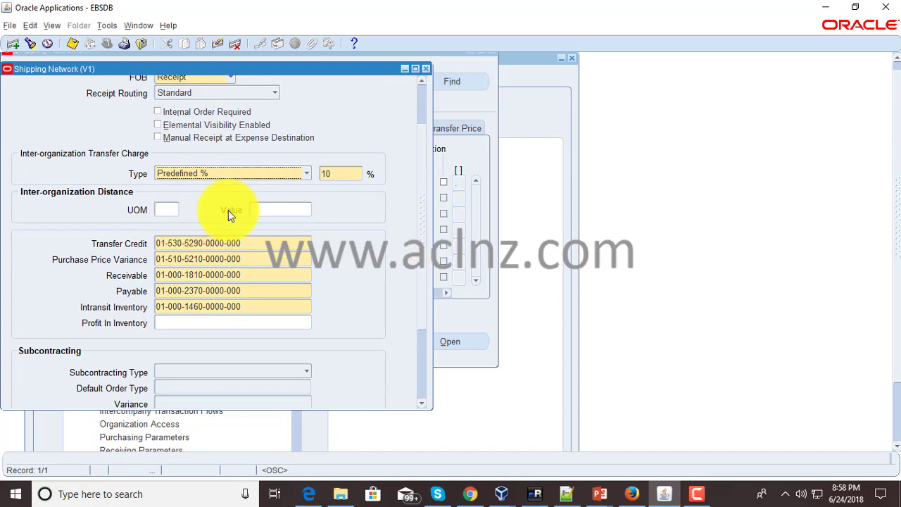
pyautogui.click(276, 209)
pyautogui.click(178, 210)
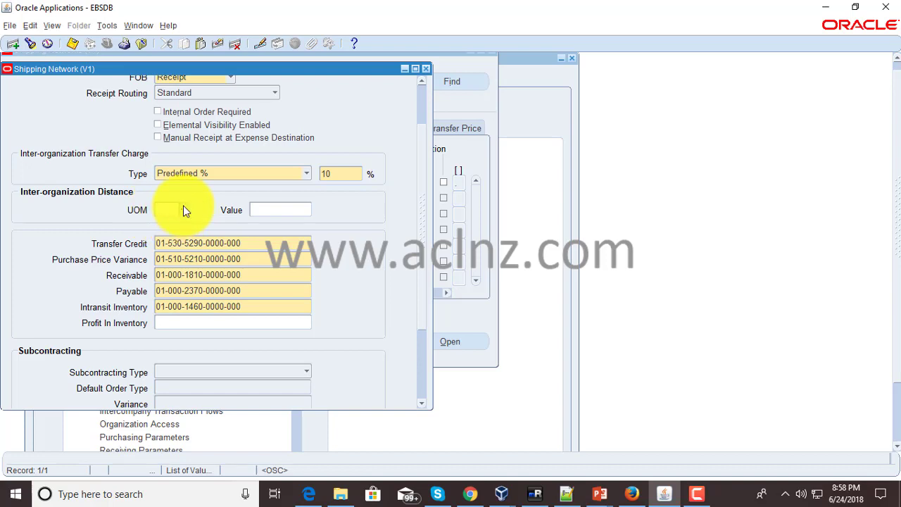
pyautogui.click(183, 209)
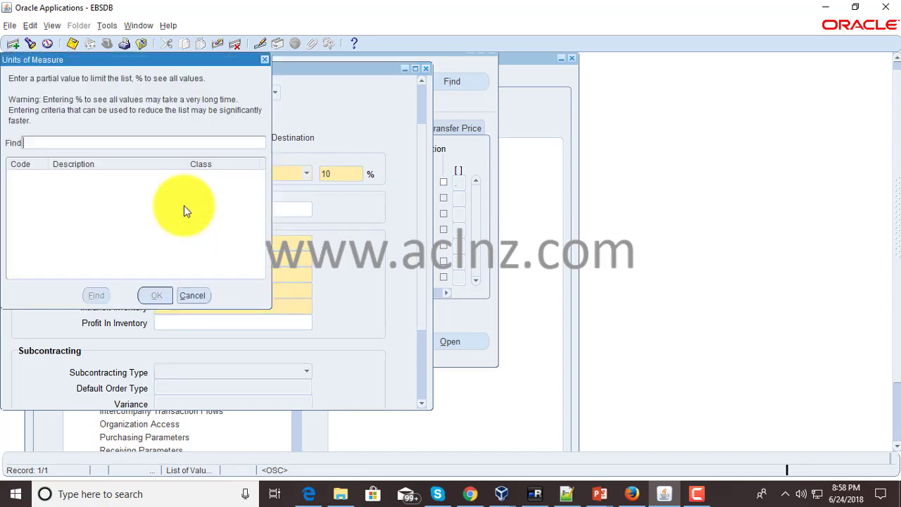
pyautogui.click(196, 297)
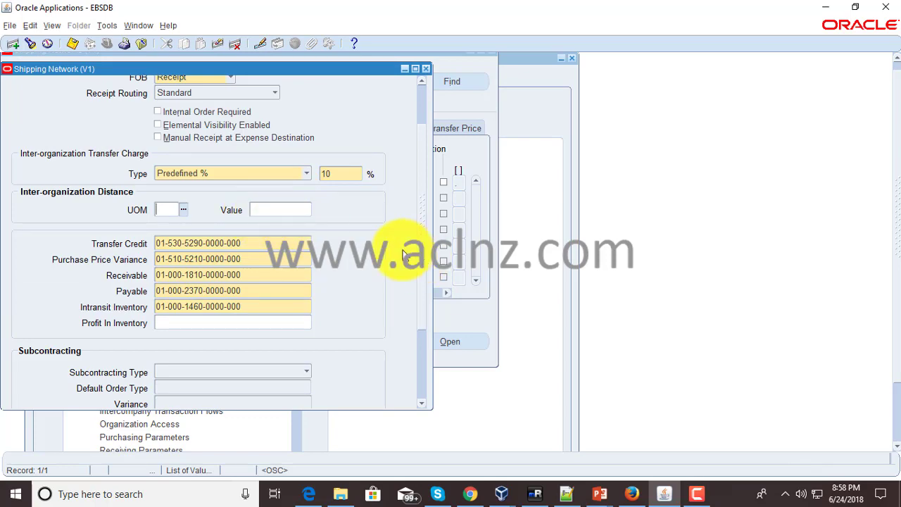
pyautogui.scroll(2, 403, 255)
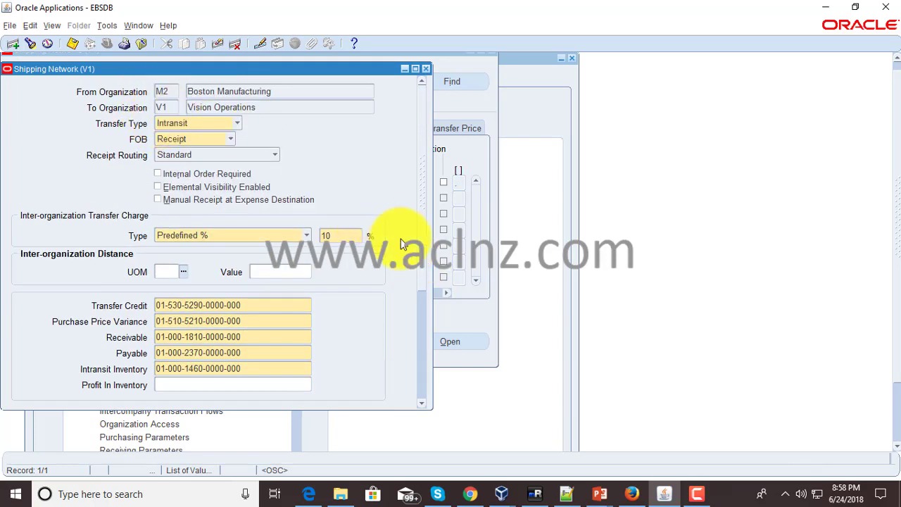
pyautogui.scroll(-2, 401, 243)
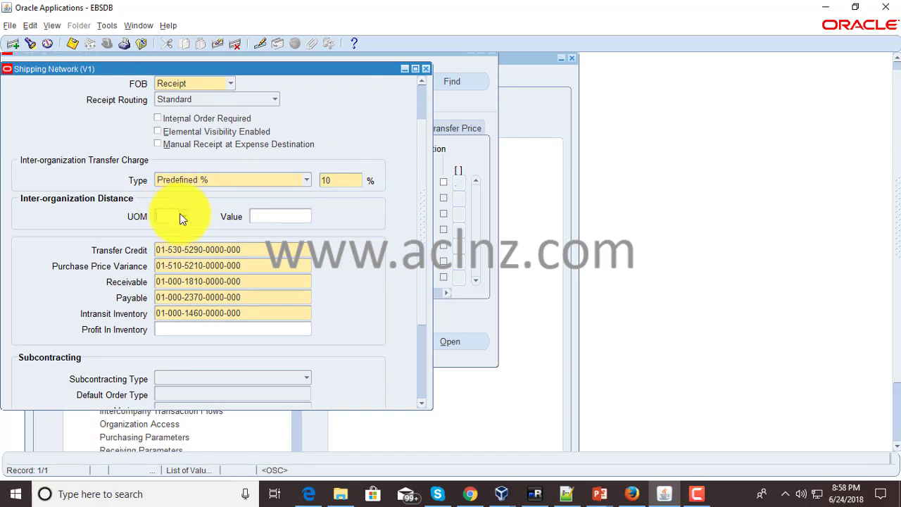
pyautogui.press('Tab')
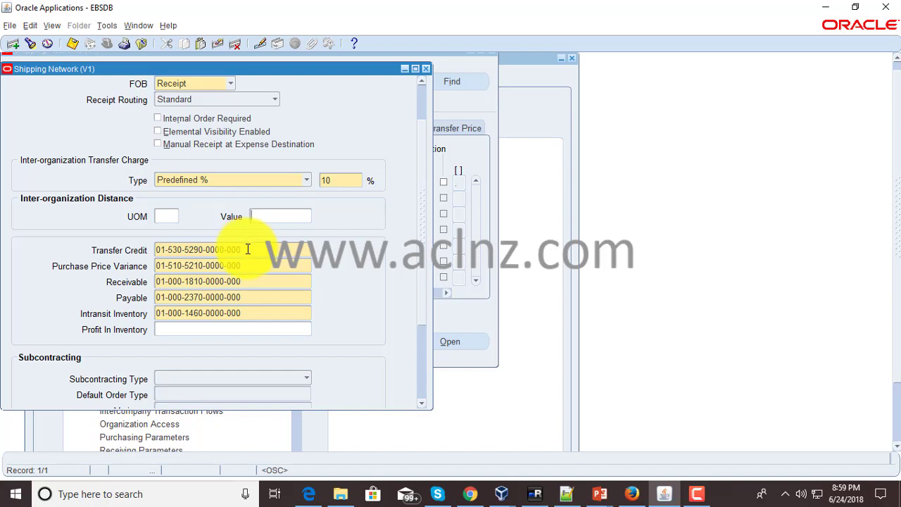
# - Examine the transfer credit, purchase price variance, receivable, payable and intransit inventory accounts one by one
pyautogui.click(248, 249)
pyautogui.click(249, 267)
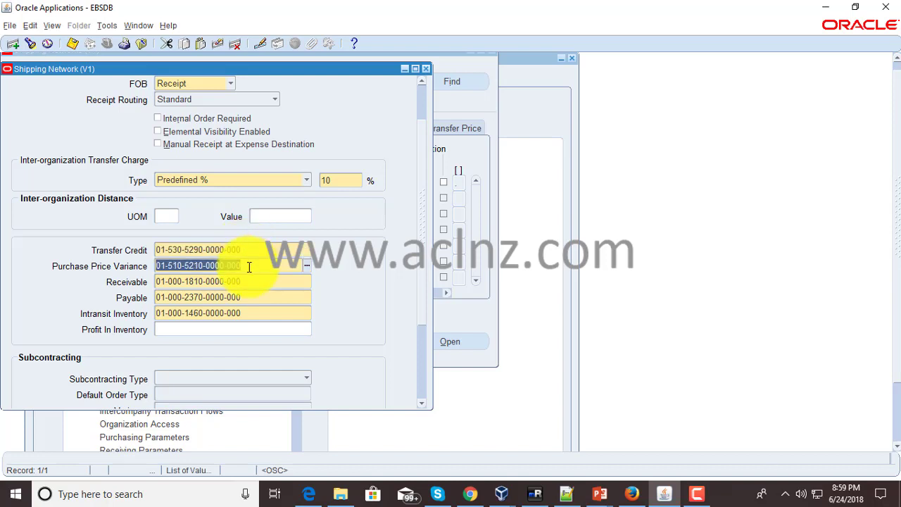
pyautogui.moveTo(418, 210); pyautogui.dragTo(422, 140)
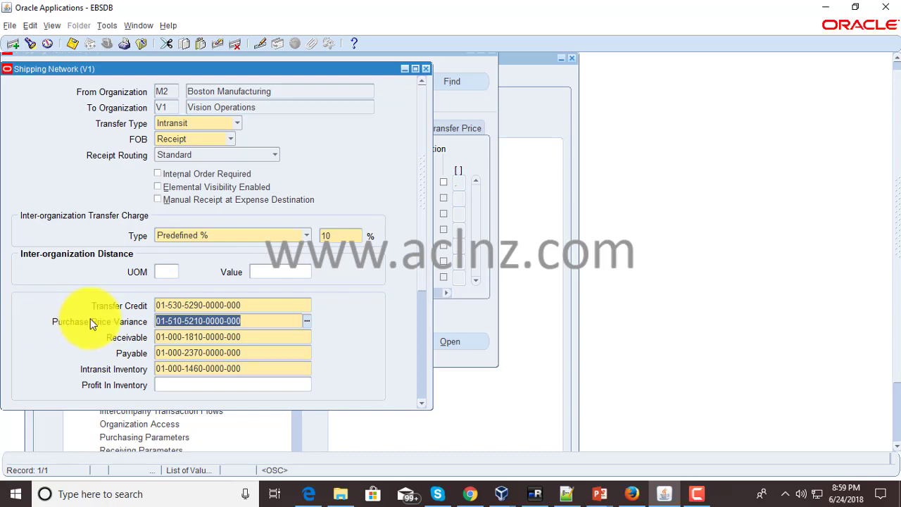
pyautogui.click(269, 338)
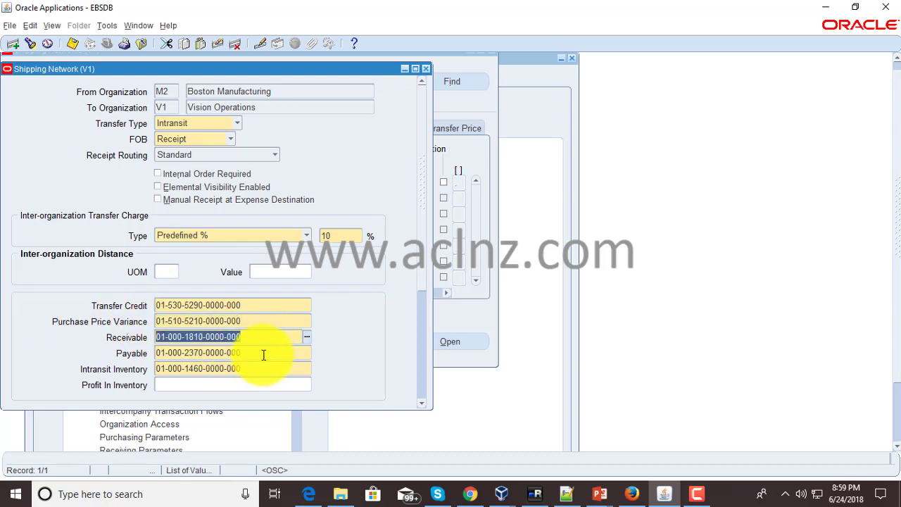
pyautogui.click(263, 355)
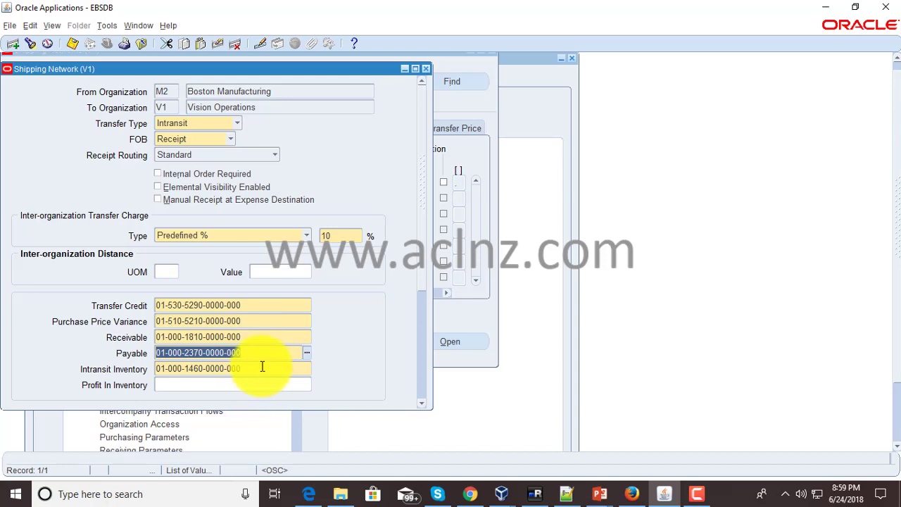
pyautogui.click(260, 366)
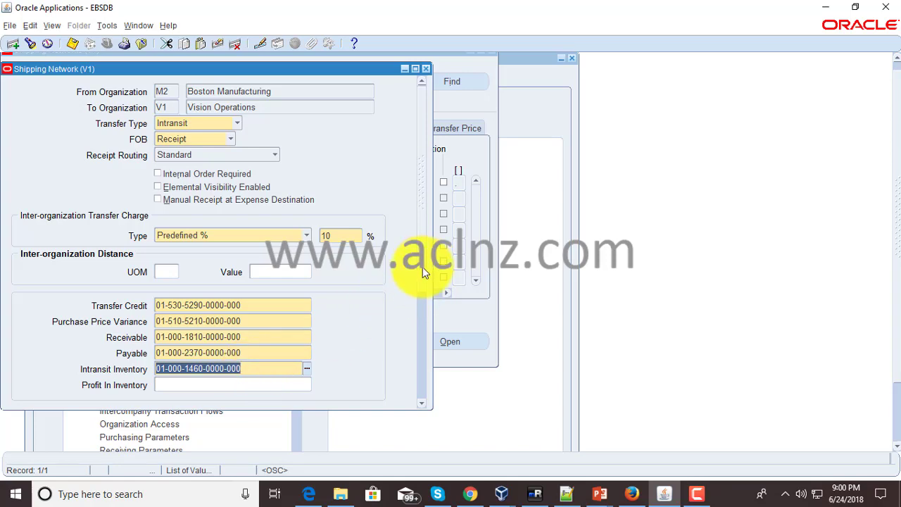
# - Examine the subcontracting details and the transfer price list field, and return to the beginning of the shipping network record
pyautogui.scroll(-3, 417, 312)
pyautogui.scroll(-5, 417, 317)
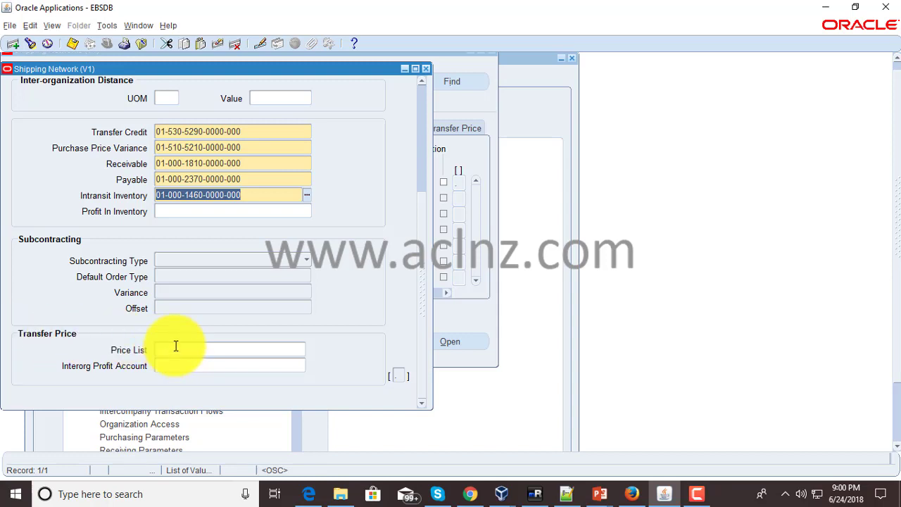
pyautogui.click(175, 350)
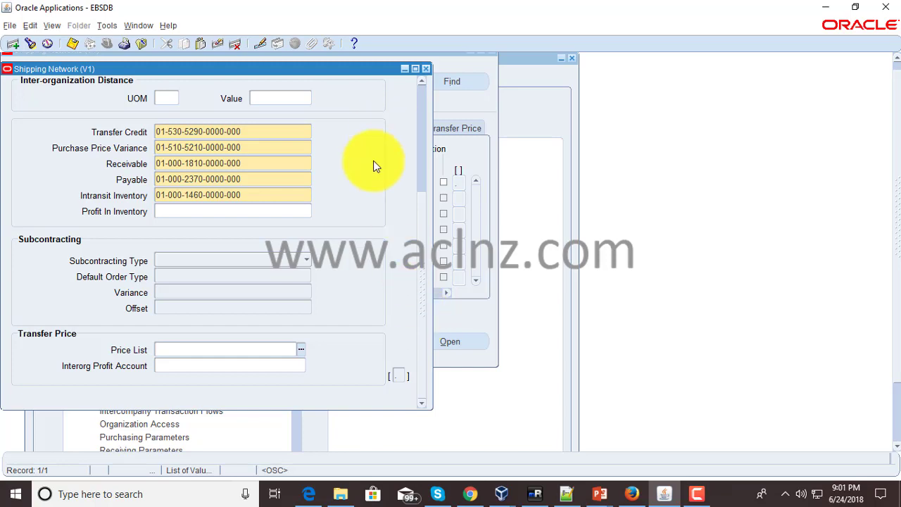
pyautogui.scroll(3, 427, 102)
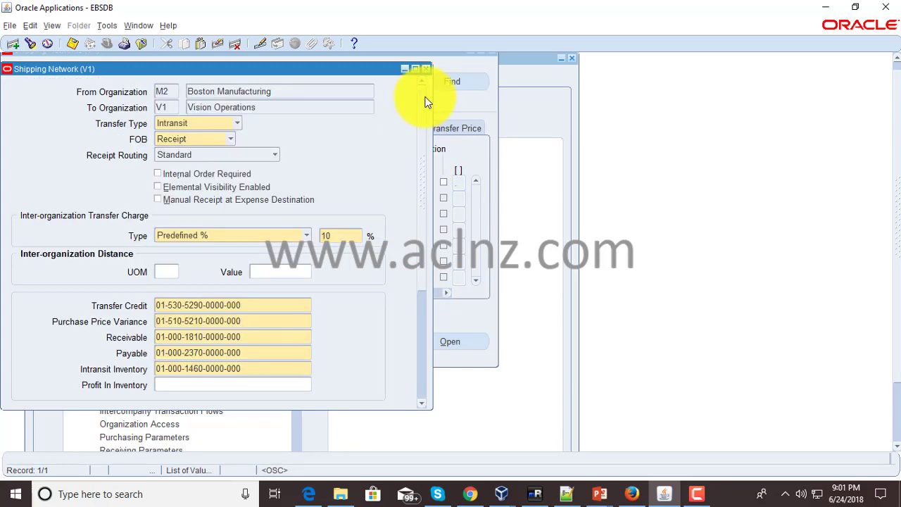
pyautogui.scroll(-5, 427, 120)
pyautogui.scroll(4, 428, 157)
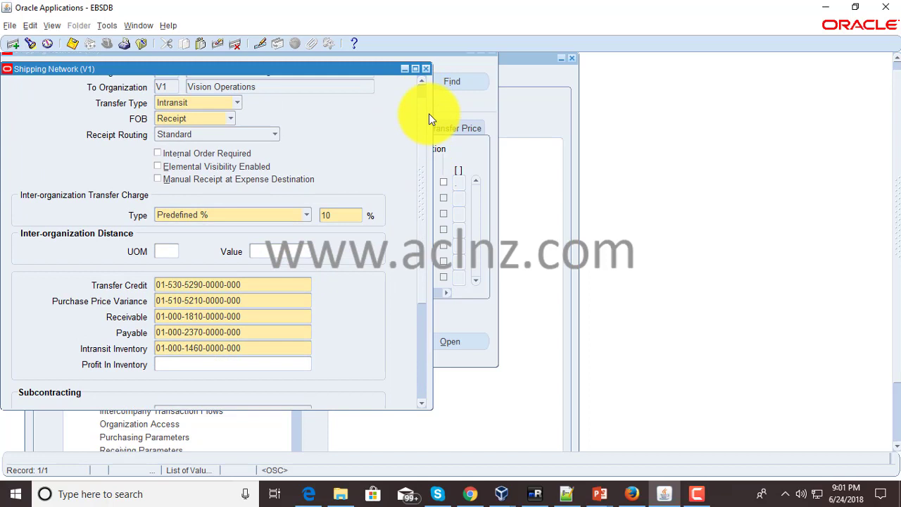
pyautogui.scroll(2, 425, 92)
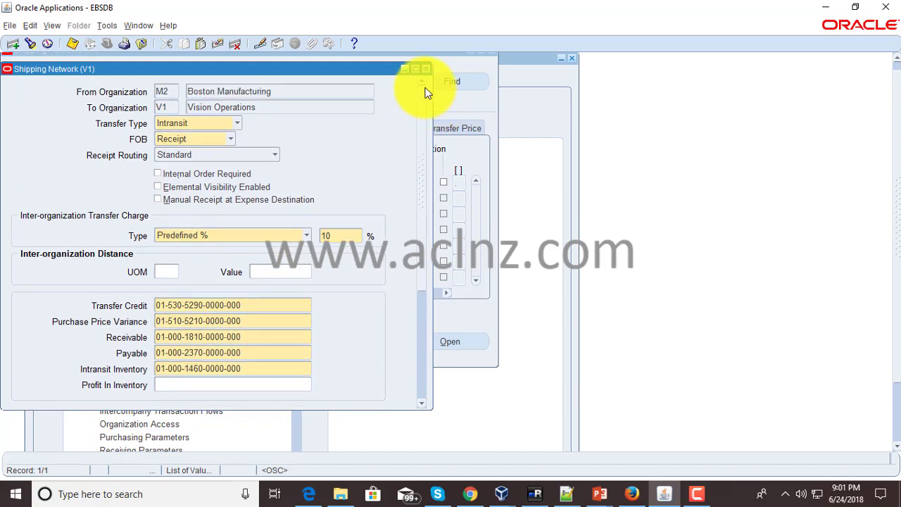